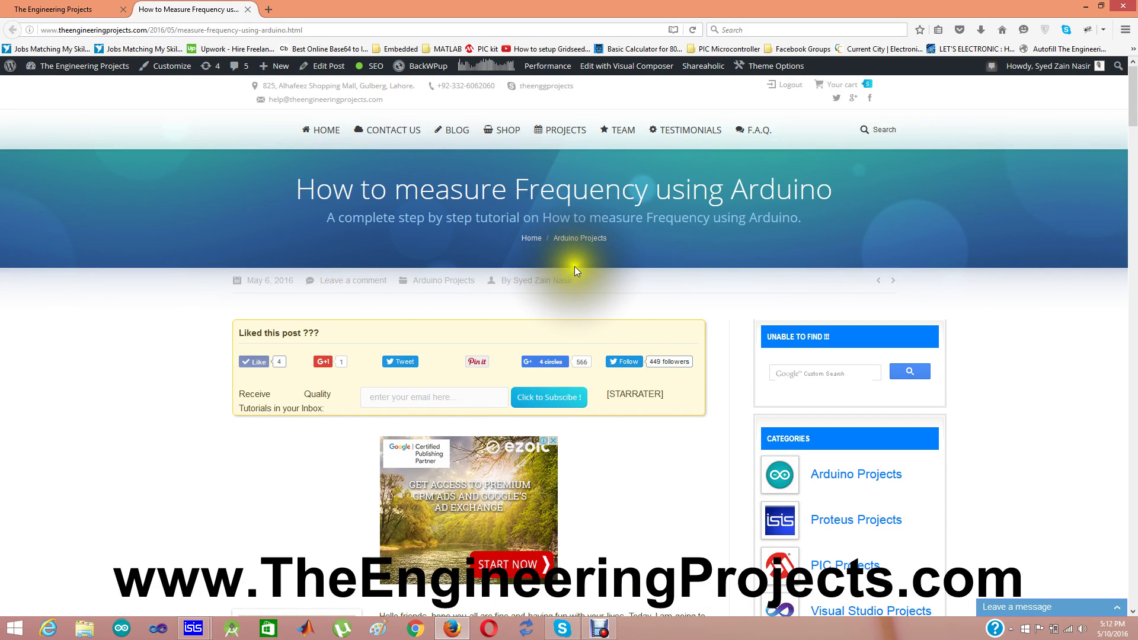
pyautogui.scroll(-1, 574, 266)
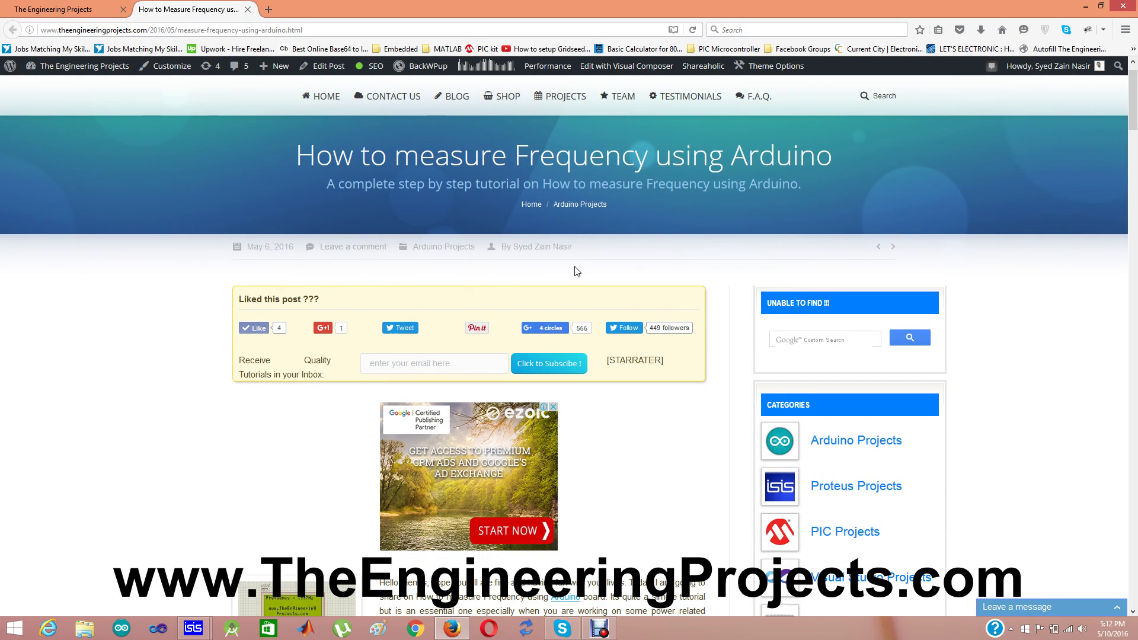
pyautogui.scroll(-3, 574, 271)
pyautogui.scroll(-1, 575, 271)
pyautogui.scroll(-1, 574, 271)
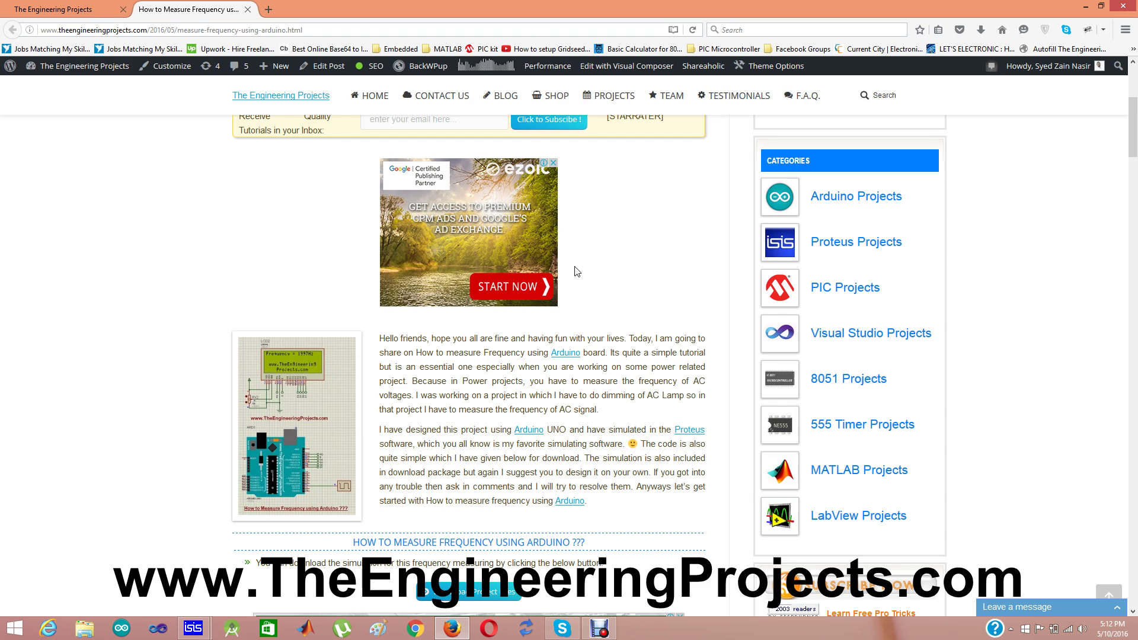
pyautogui.scroll(-2, 575, 272)
pyautogui.scroll(-1, 574, 271)
pyautogui.scroll(-2, 574, 272)
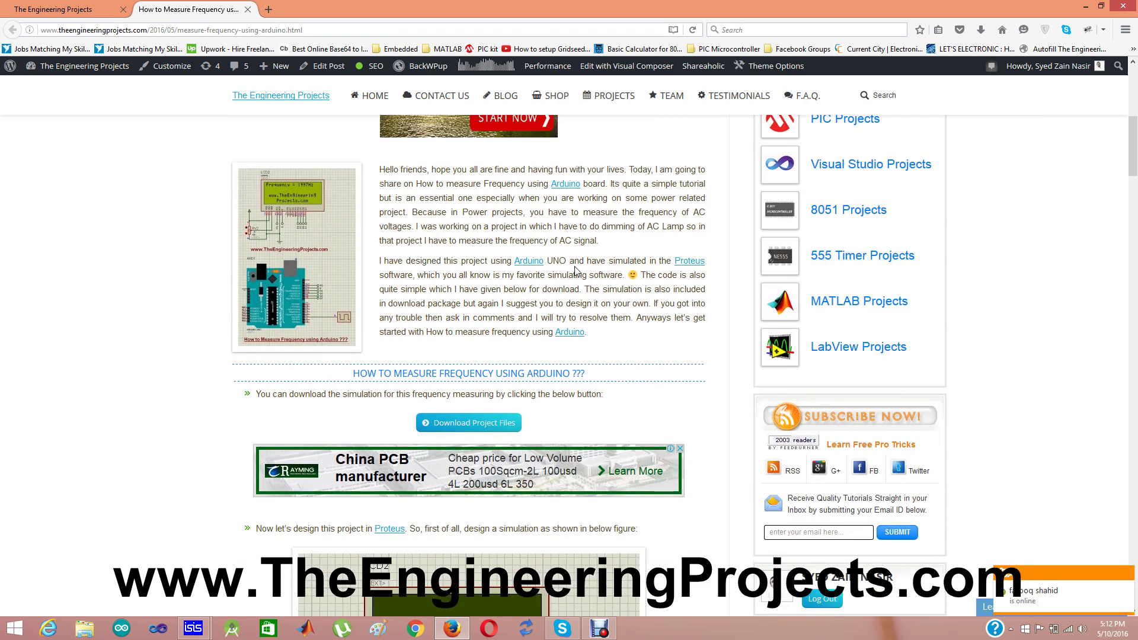
# - Download the tutorial's project files archive from Firefox, confirming the repeat download
pyautogui.click(456, 425)
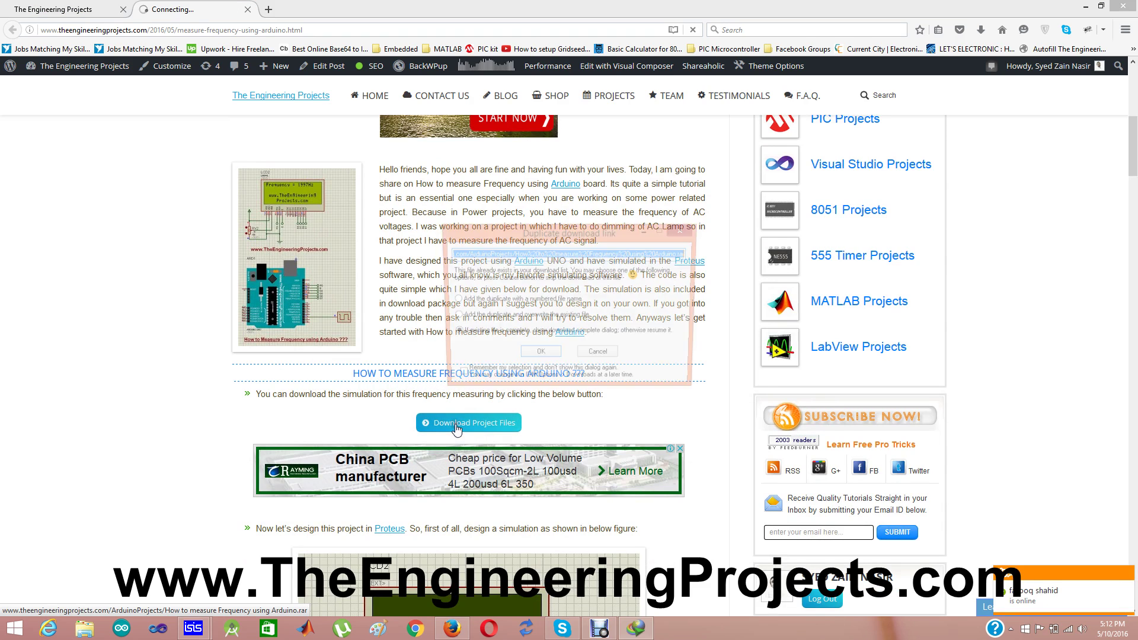
pyautogui.click(543, 360)
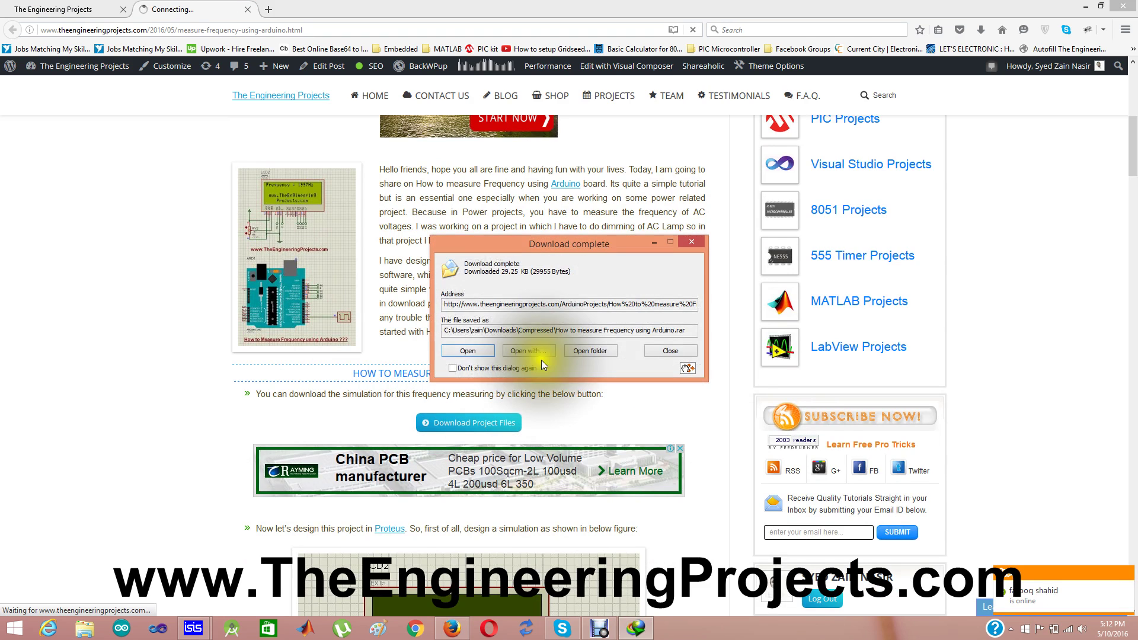
# - Open the archive's project folder, launch its .DSN design in Proteus, and select the sketch file
pyautogui.click(471, 360)
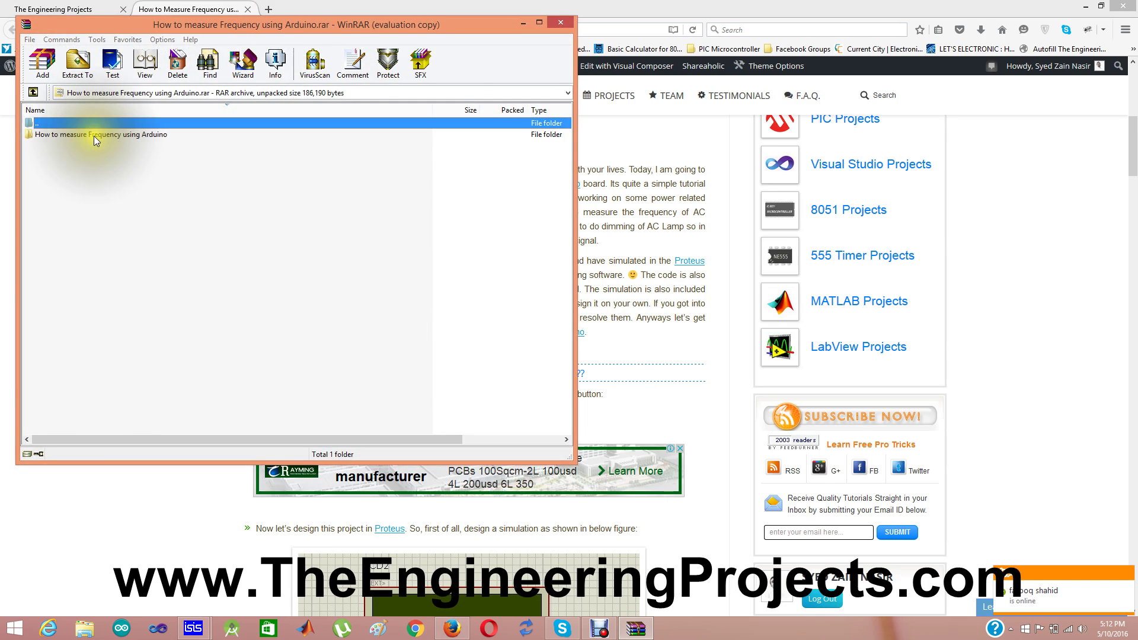
pyautogui.click(360, 248)
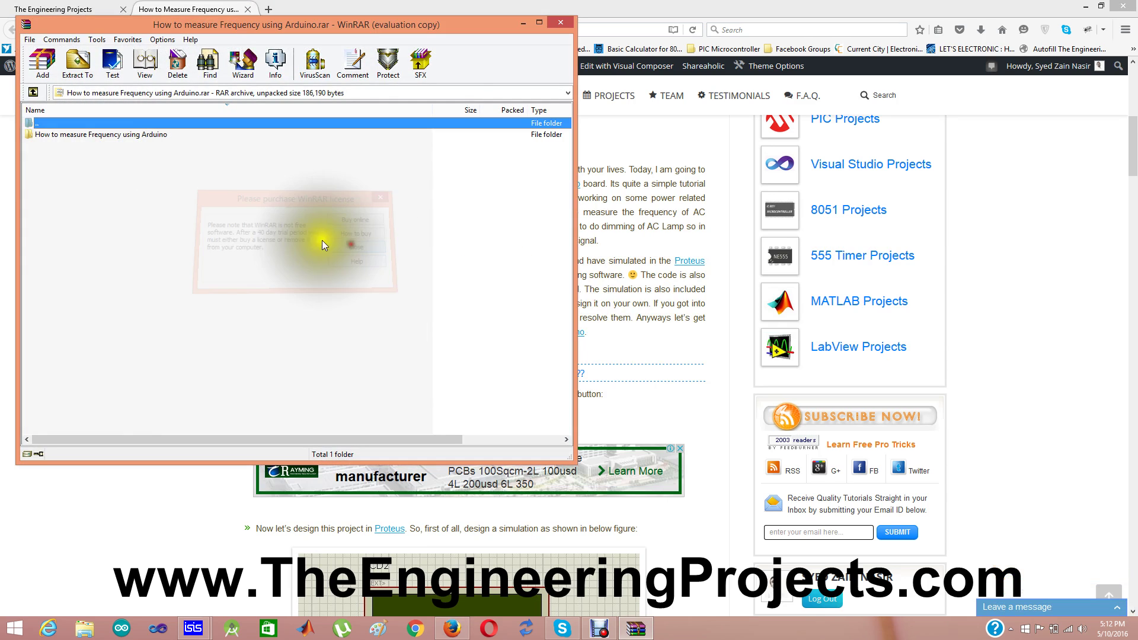
pyautogui.doubleClick(60, 133)
pyautogui.click(78, 167)
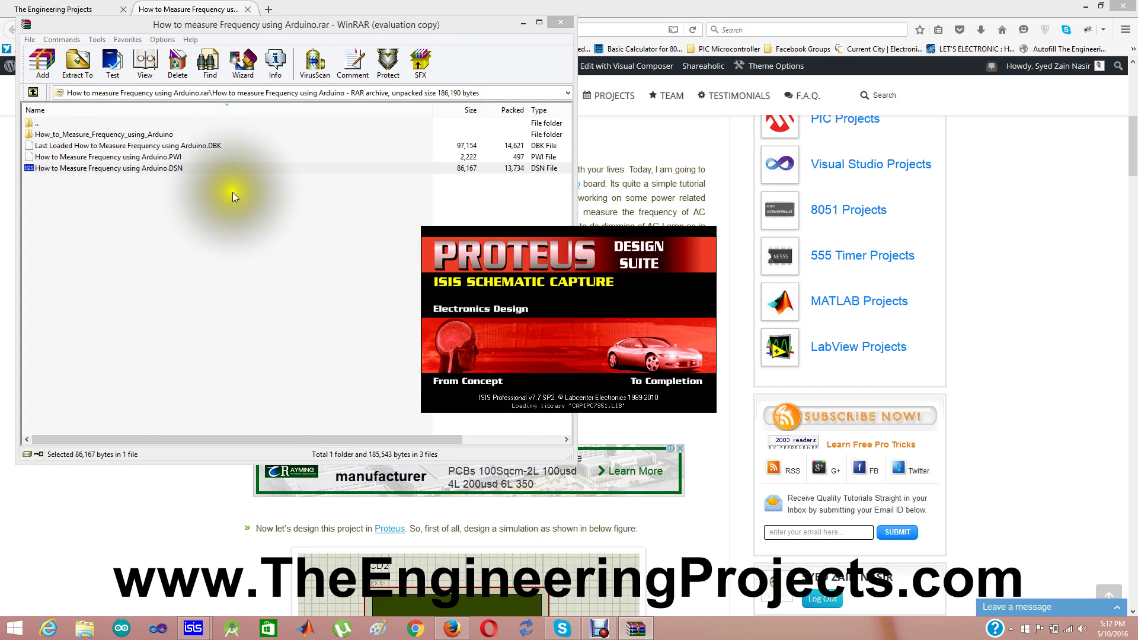
pyautogui.doubleClick(104, 135)
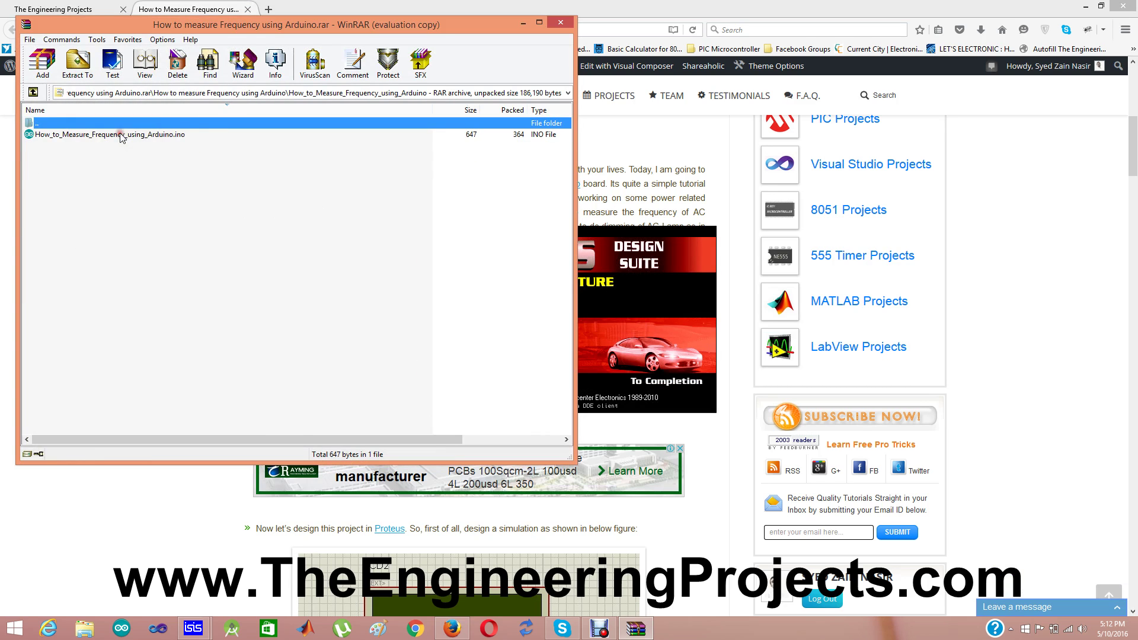
pyautogui.click(120, 134)
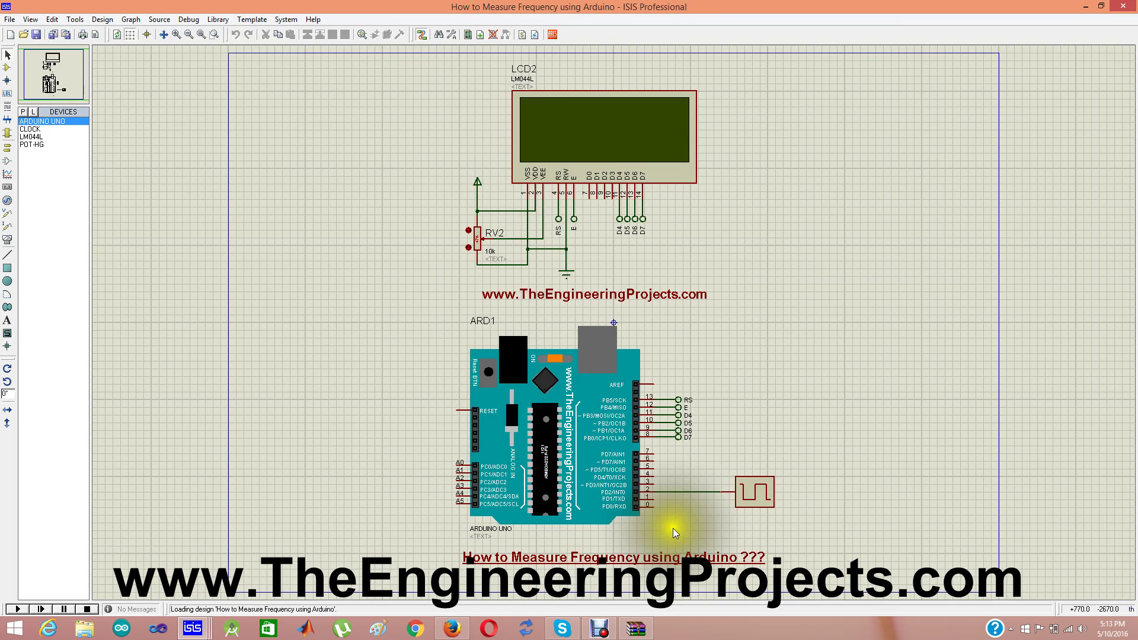
pyautogui.doubleClick(754, 495)
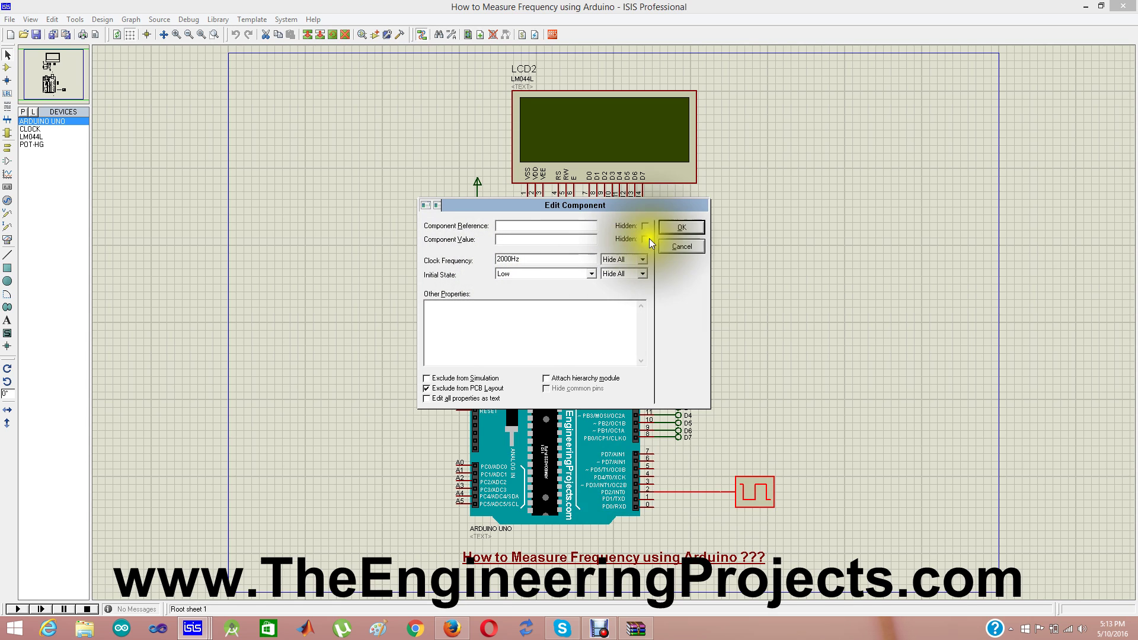
pyautogui.click(681, 228)
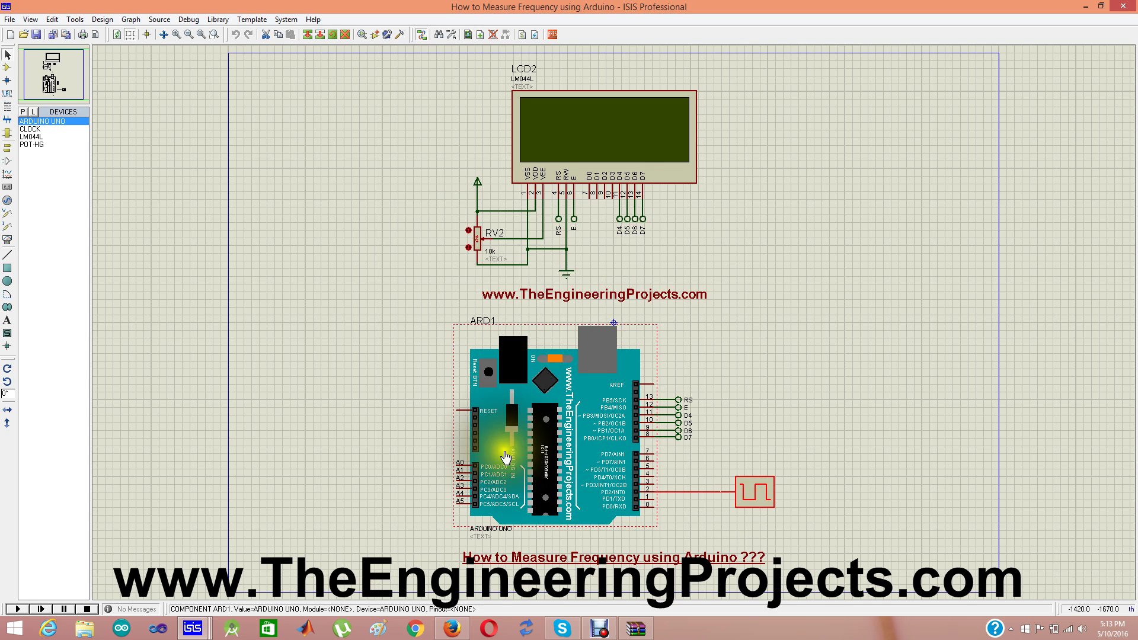
# - Open the .ino sketch from WinRAR in Arduino IDE and compile it
pyautogui.click(598, 629)
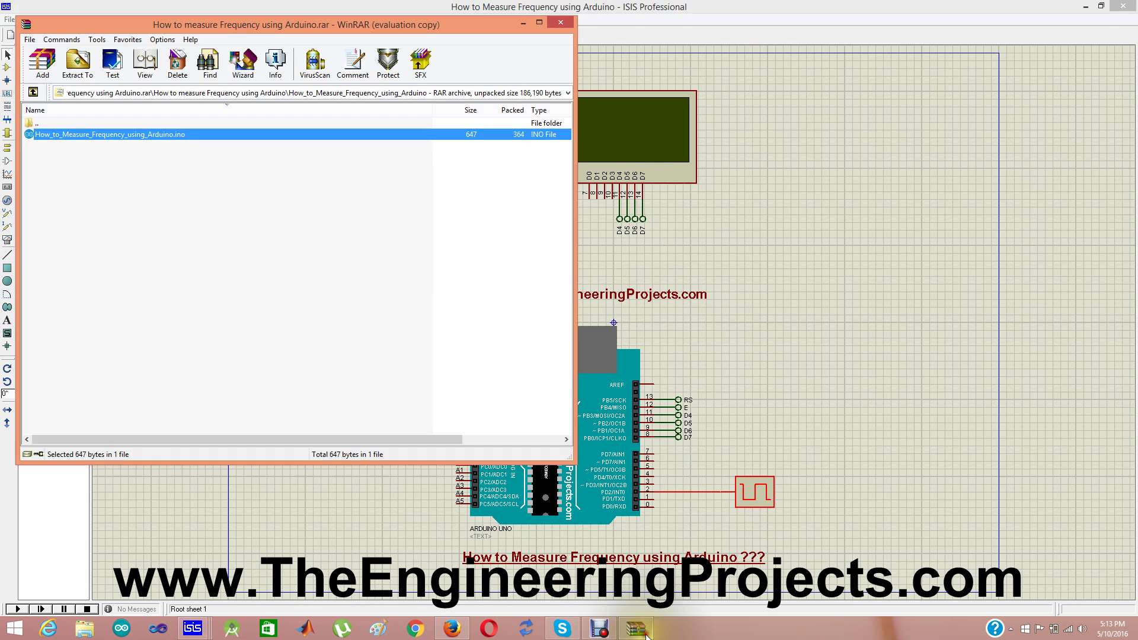
pyautogui.doubleClick(425, 224)
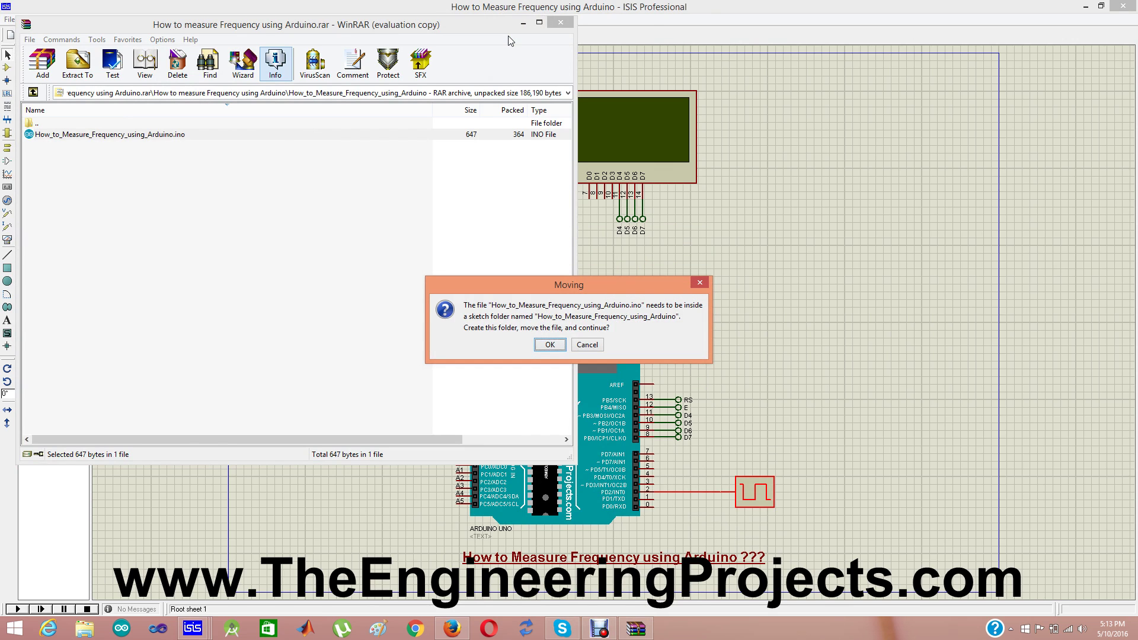
pyautogui.click(550, 345)
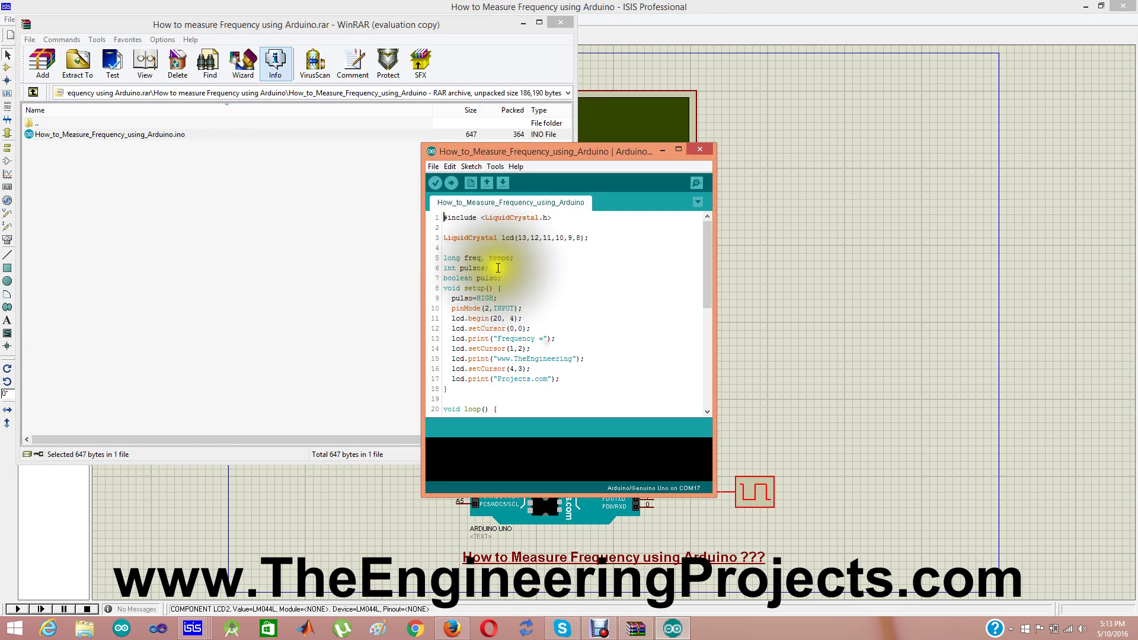
pyautogui.click(435, 183)
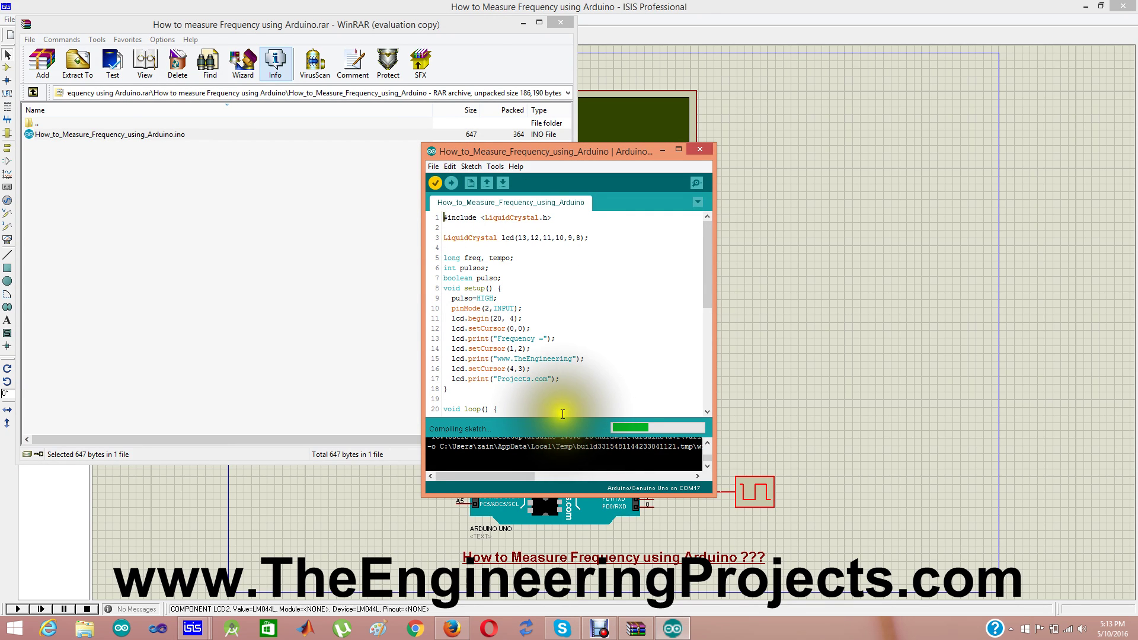
# - Enlarge the compile output and copy the compiled .hex file path
pyautogui.moveTo(562, 416); pyautogui.dragTo(562, 258)
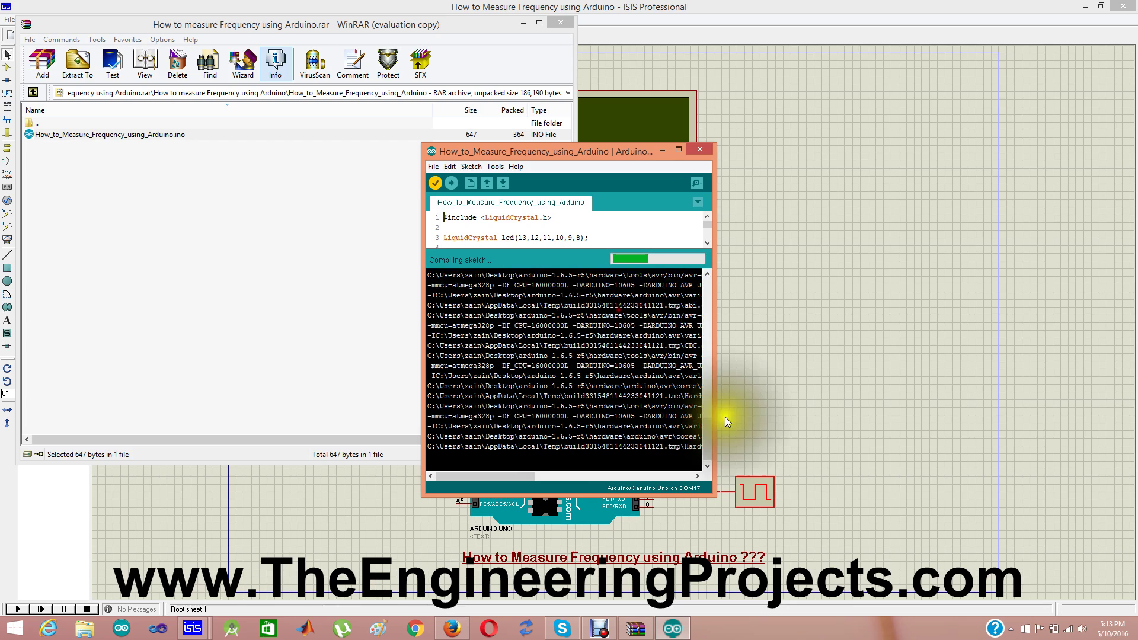
pyautogui.moveTo(715, 402); pyautogui.dragTo(1039, 402)
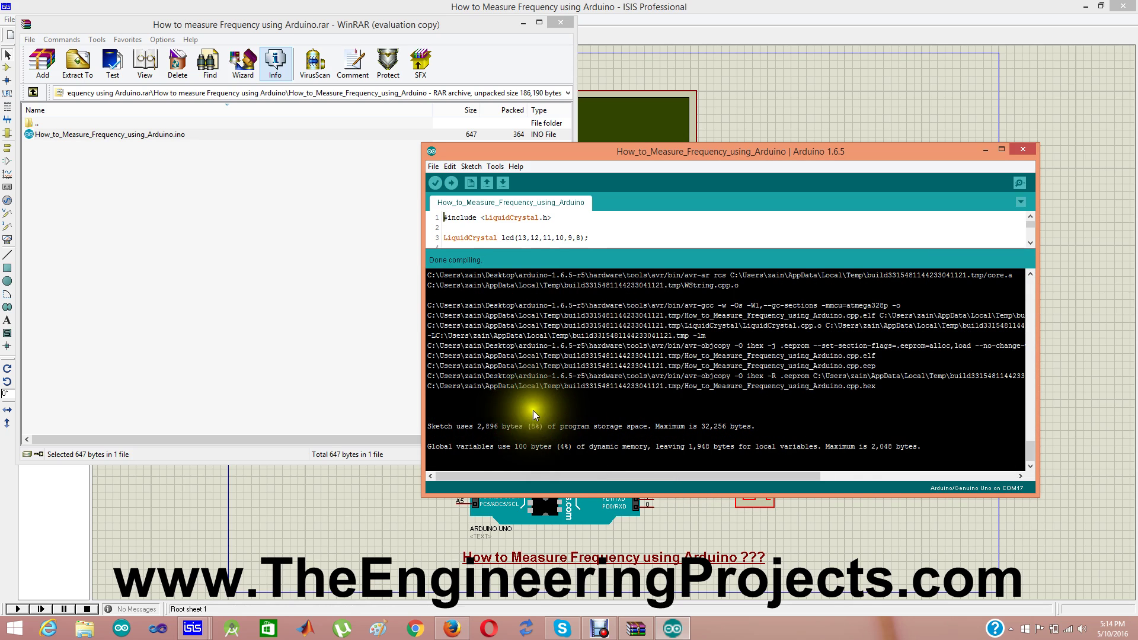
pyautogui.moveTo(425, 386); pyautogui.dragTo(906, 388)
pyautogui.hotkey('ctrl', 'c')
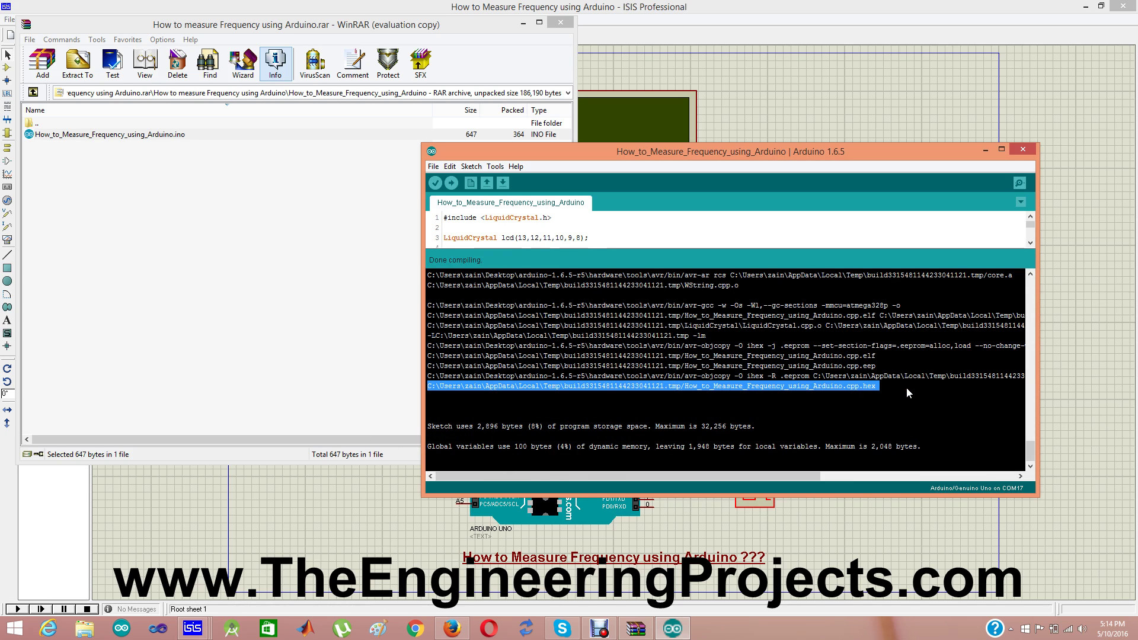
# - Set ARD1's Program File to the copied .hex path; leave the clock source at 2000Hz
pyautogui.click(549, 530)
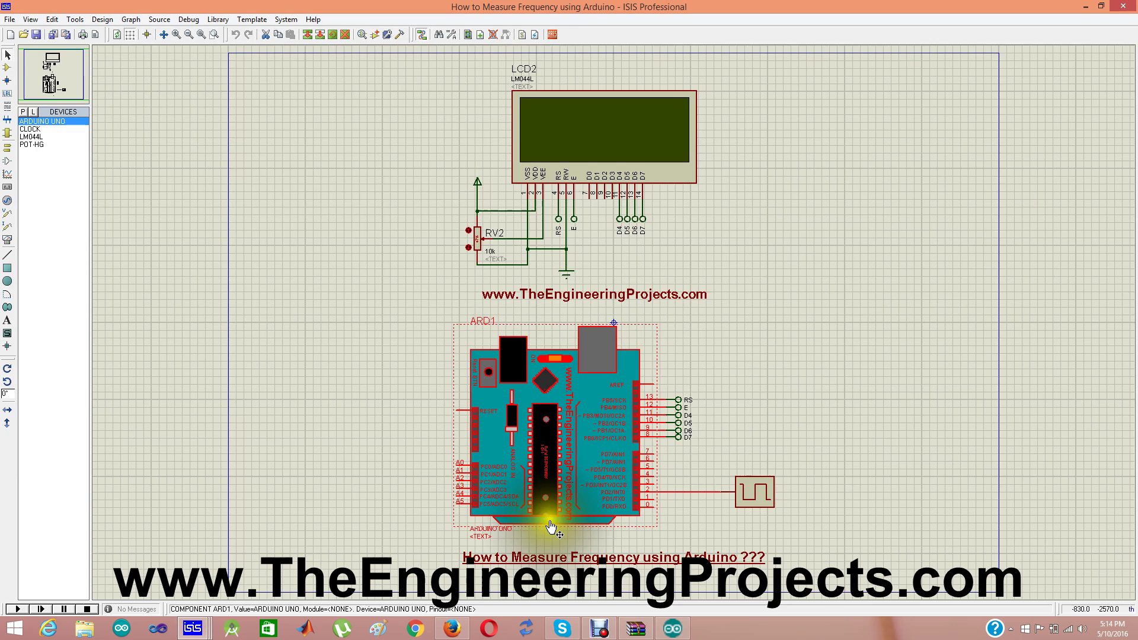
pyautogui.doubleClick(548, 498)
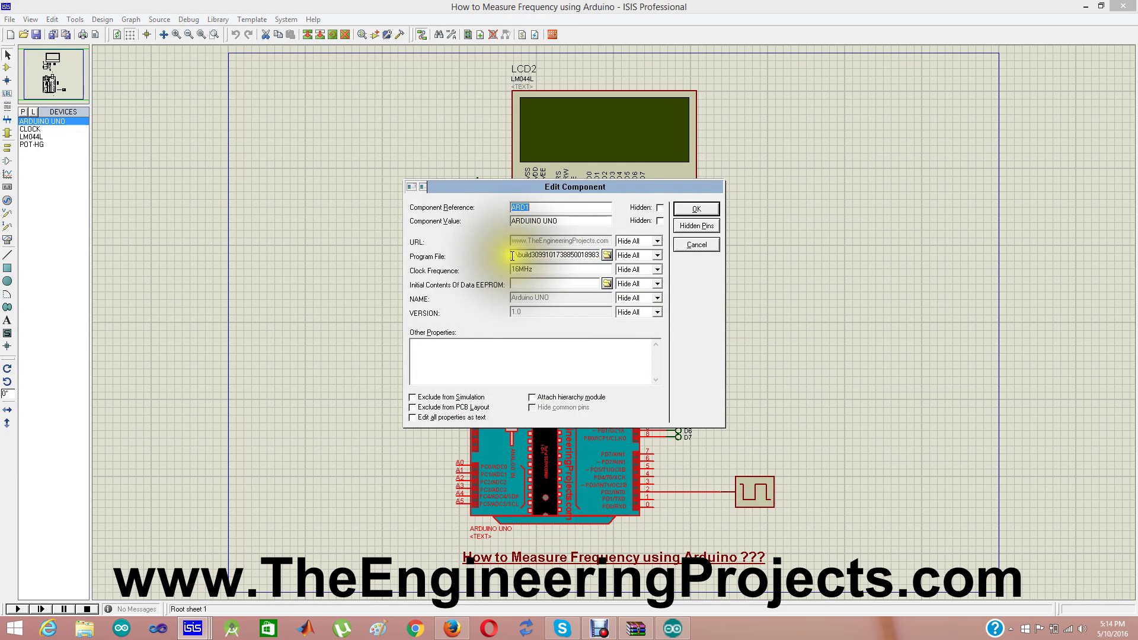
pyautogui.doubleClick(556, 255)
pyautogui.press('Delete')
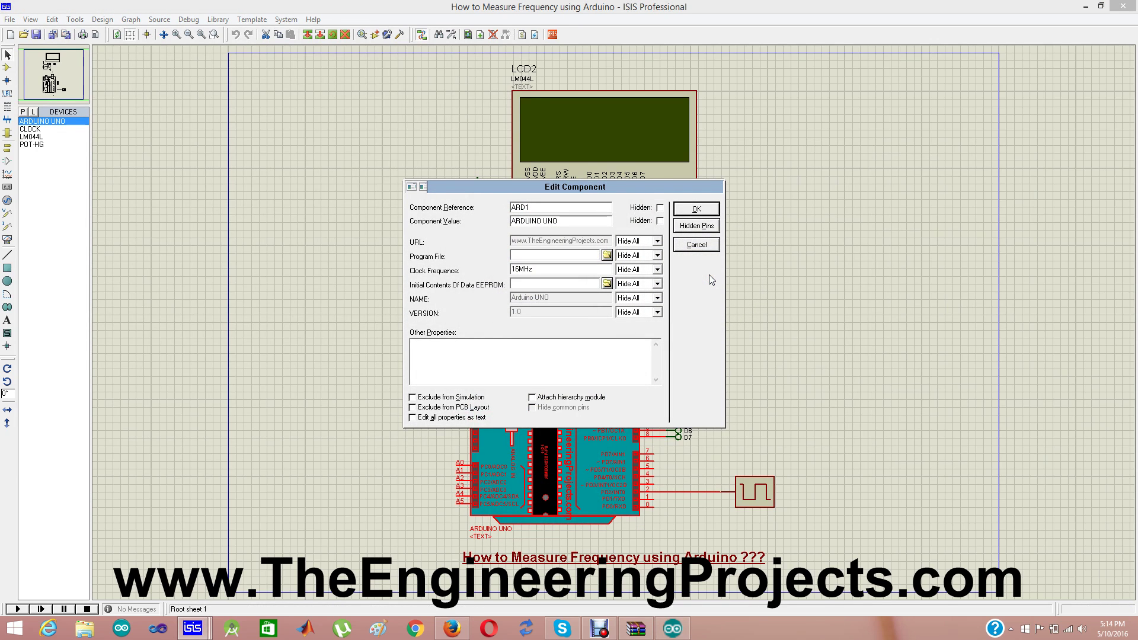
pyautogui.hotkey('ctrl', 'v')
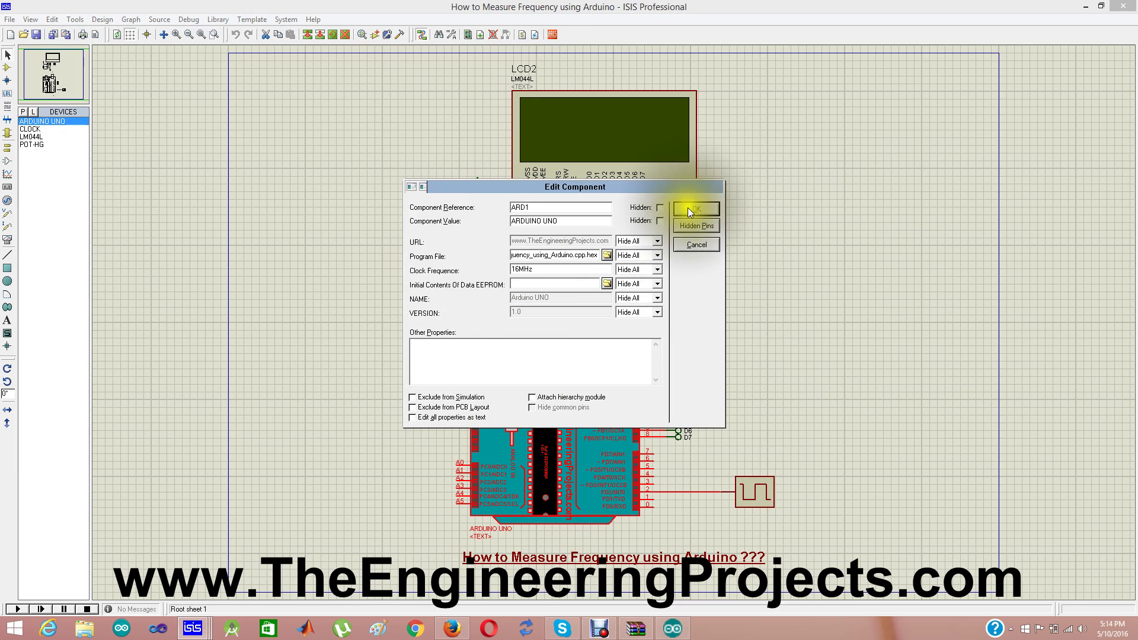
pyautogui.click(695, 208)
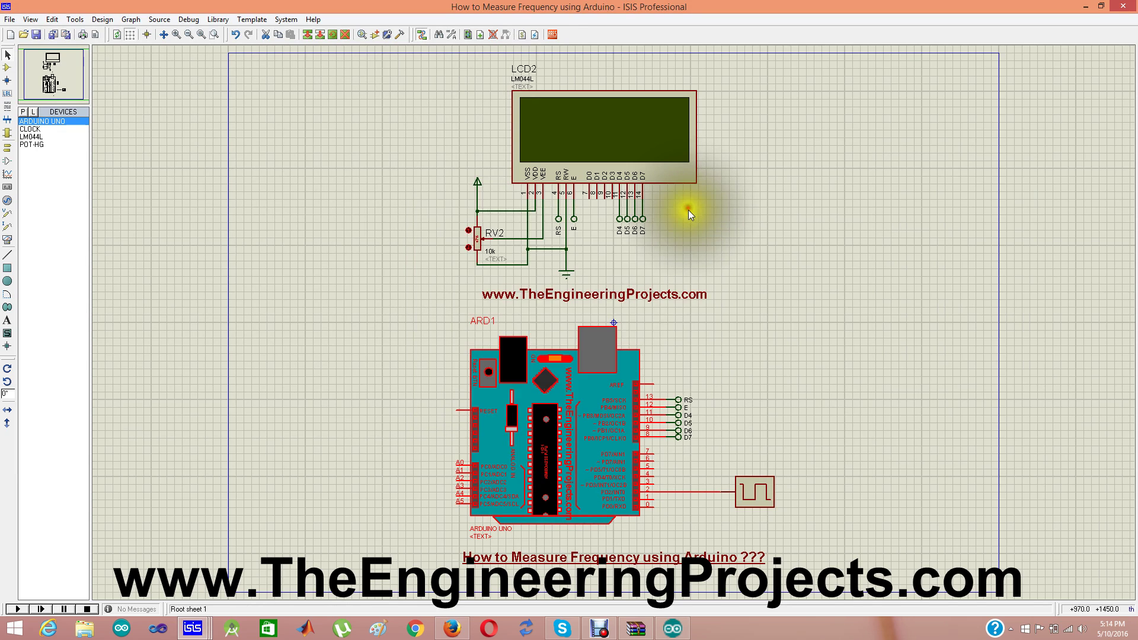
pyautogui.doubleClick(754, 491)
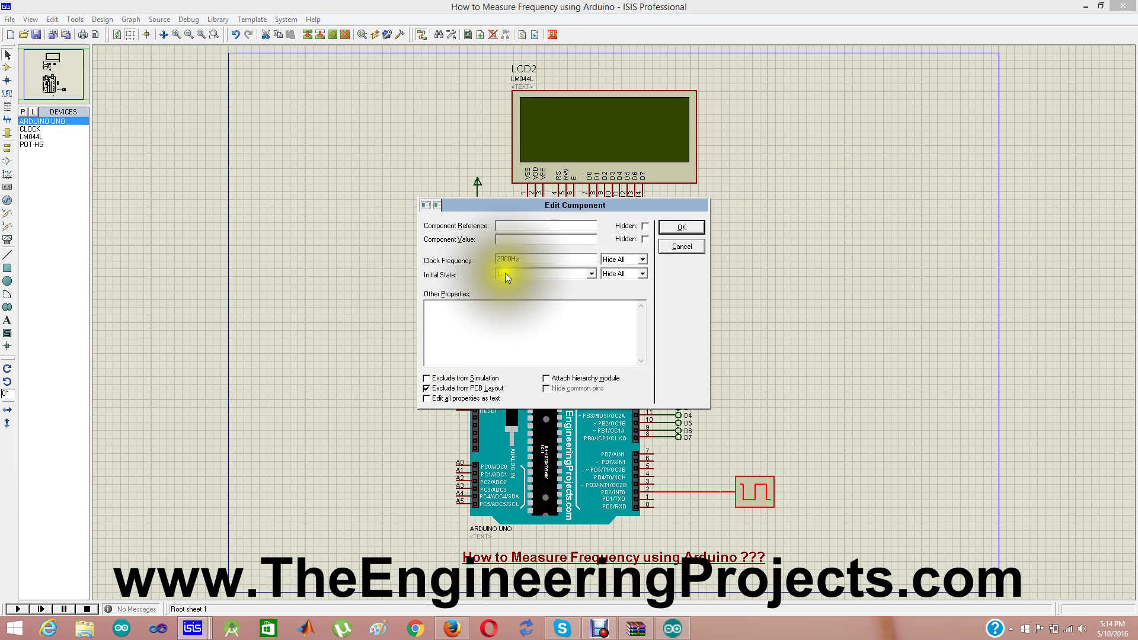
pyautogui.click(680, 228)
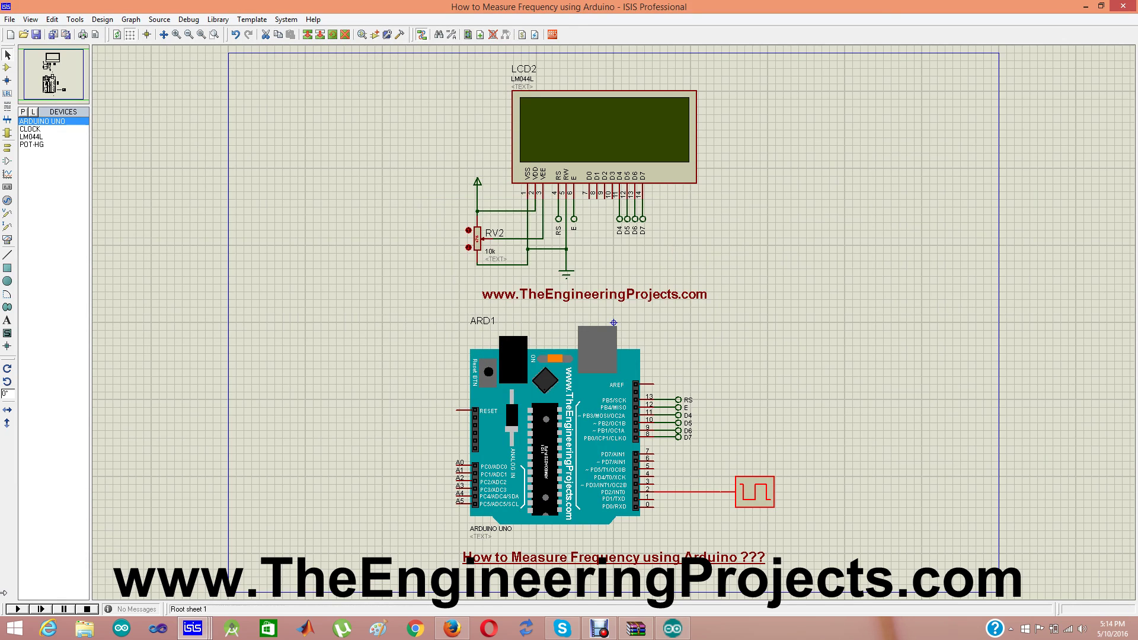
# - Run the simulation with the 2000Hz clock and watch the LCD frequency reading
pyautogui.click(17, 610)
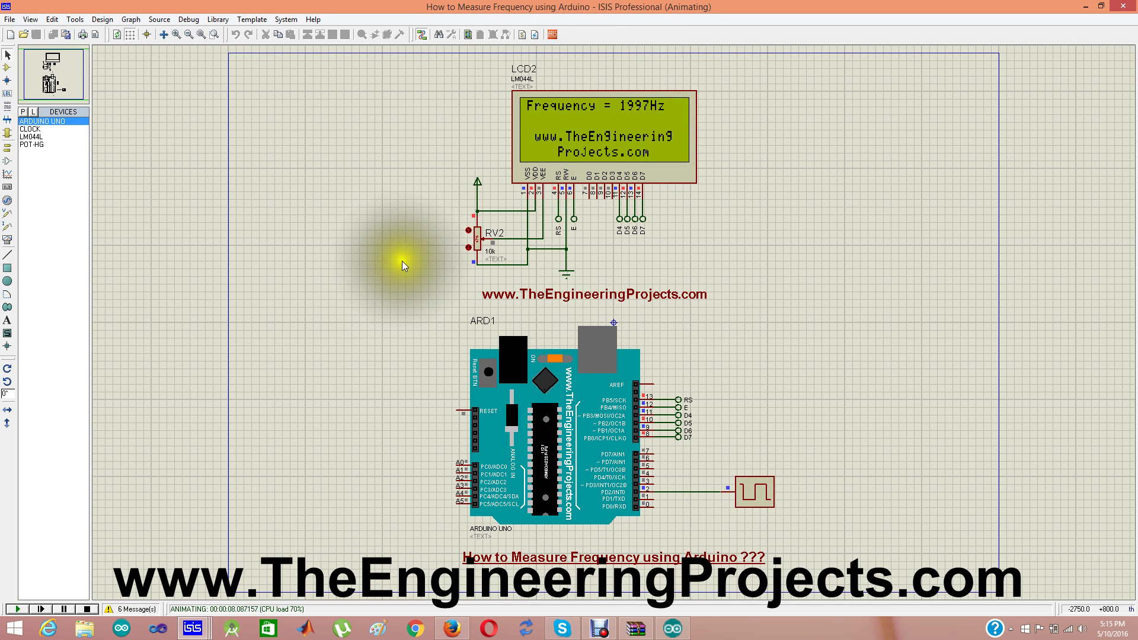
# - Stop the simulation and change the clock frequency from 2000Hz to 3200Hz
pyautogui.click(87, 609)
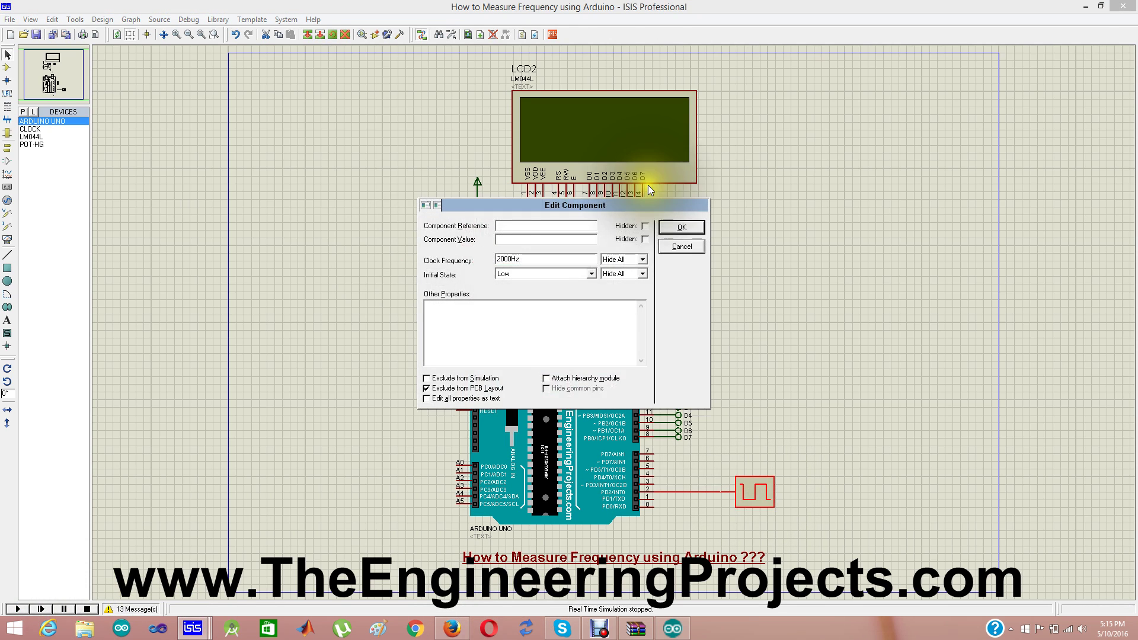
pyautogui.moveTo(513, 259); pyautogui.dragTo(483, 259)
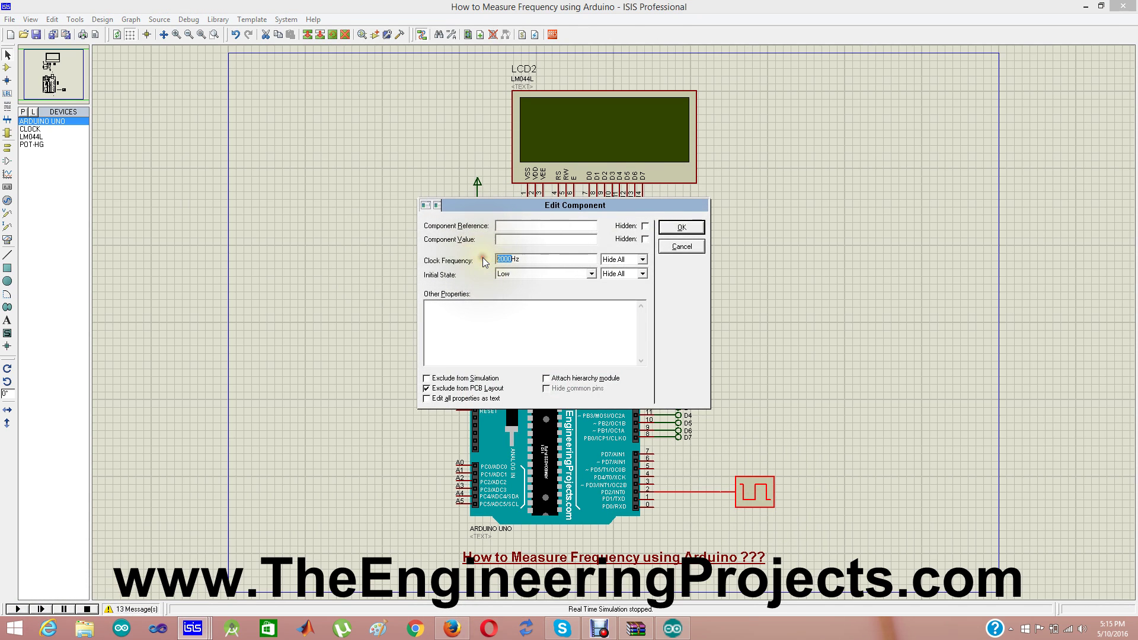
pyautogui.write('320')
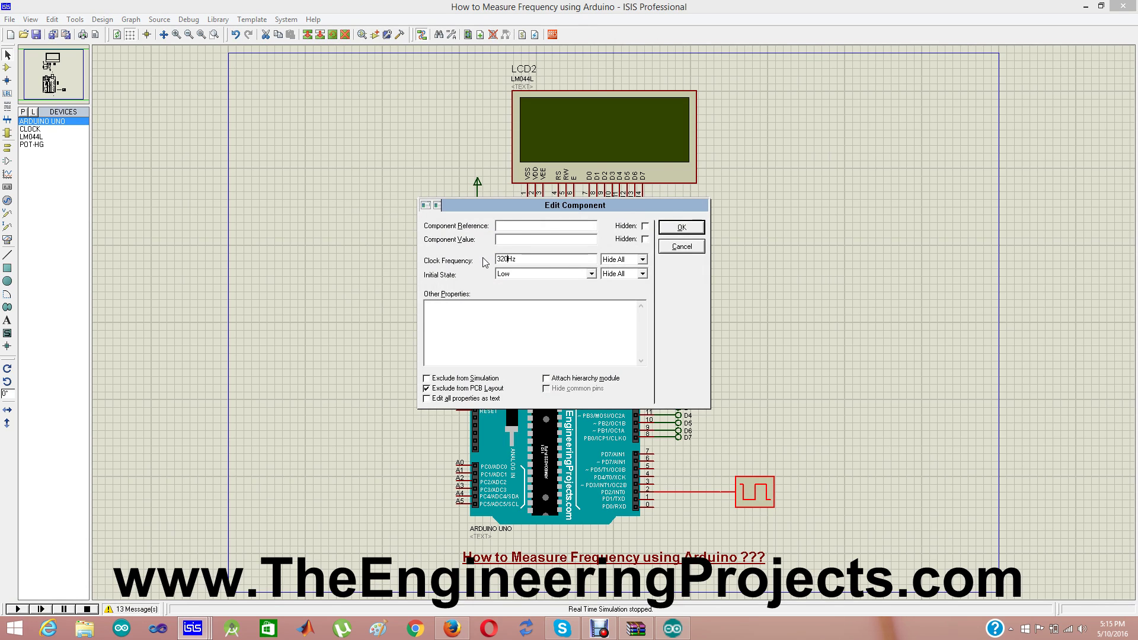
pyautogui.write('0')
pyautogui.click(680, 227)
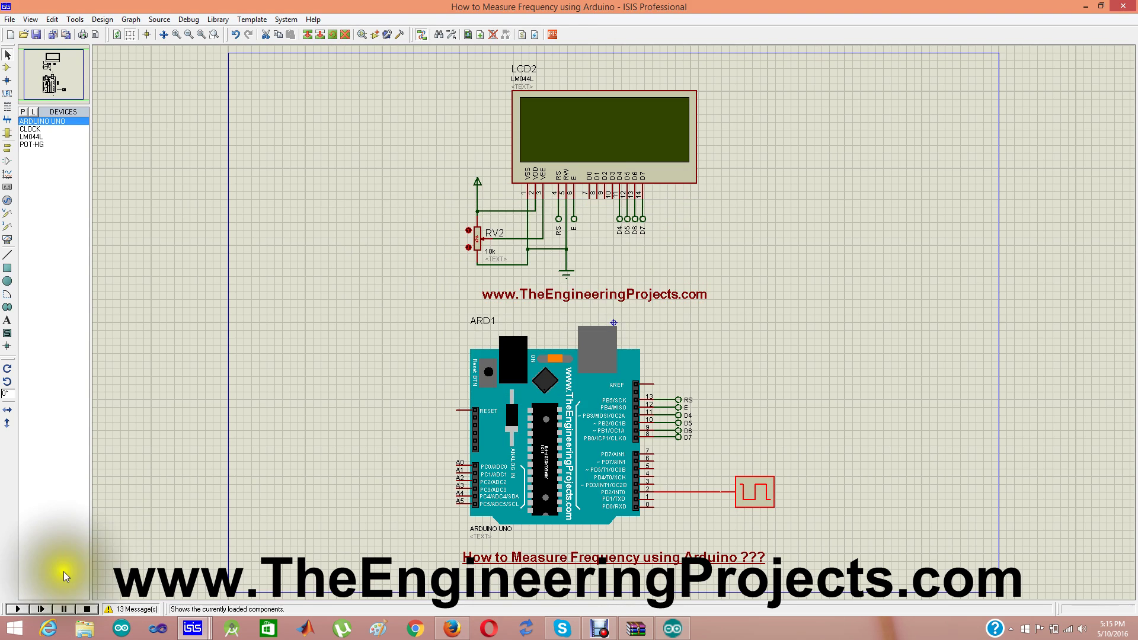
# - Rerun the simulation with the 3200Hz clock source
pyautogui.click(17, 610)
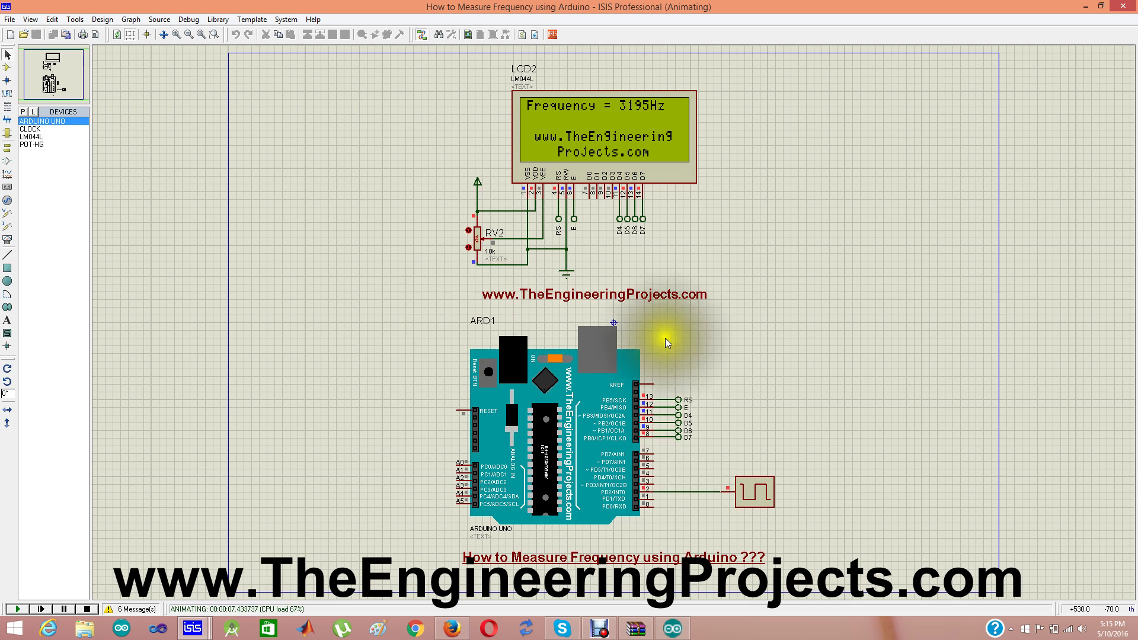
pyautogui.click(672, 629)
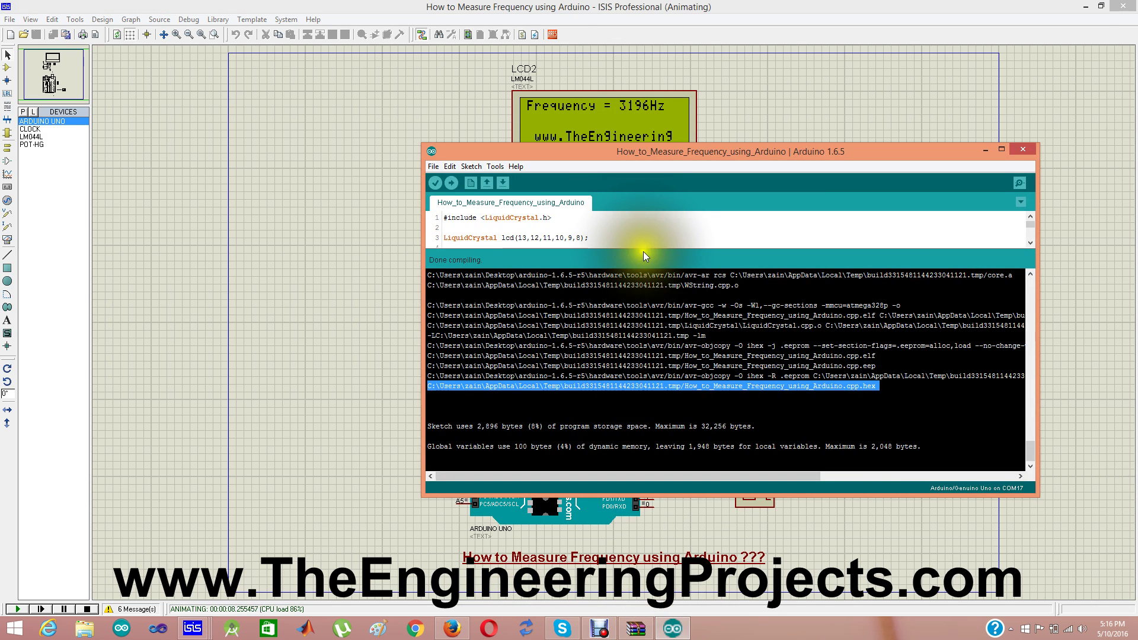
pyautogui.moveTo(645, 249); pyautogui.dragTo(636, 414)
pyautogui.scroll(-1, 636, 374)
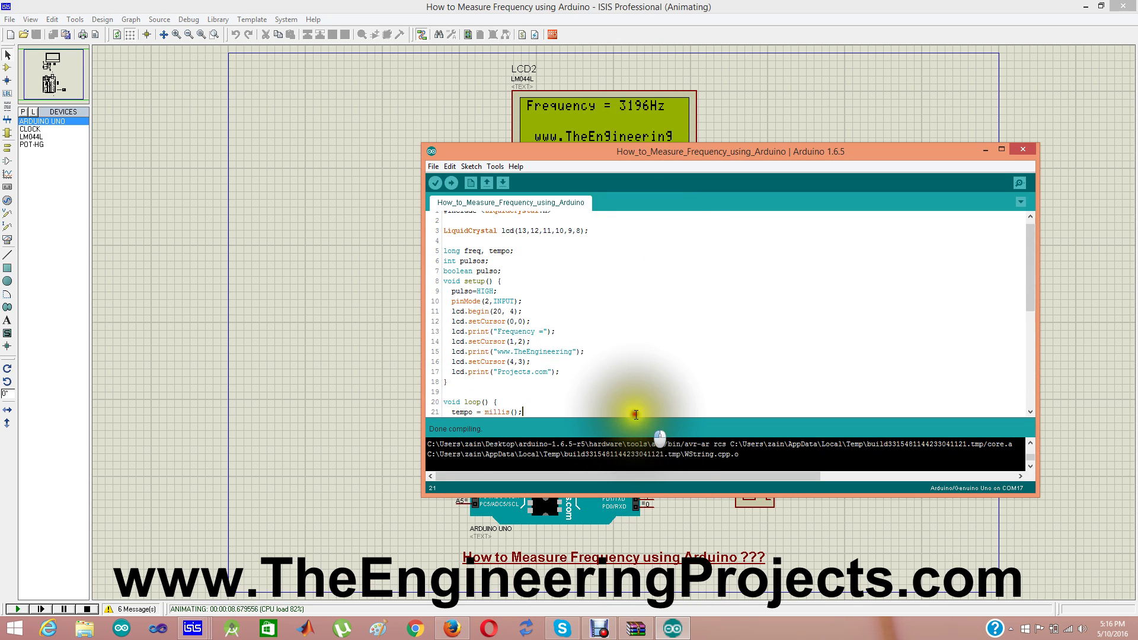
pyautogui.press('Down')
pyautogui.press('Down')
pyautogui.press('Down')
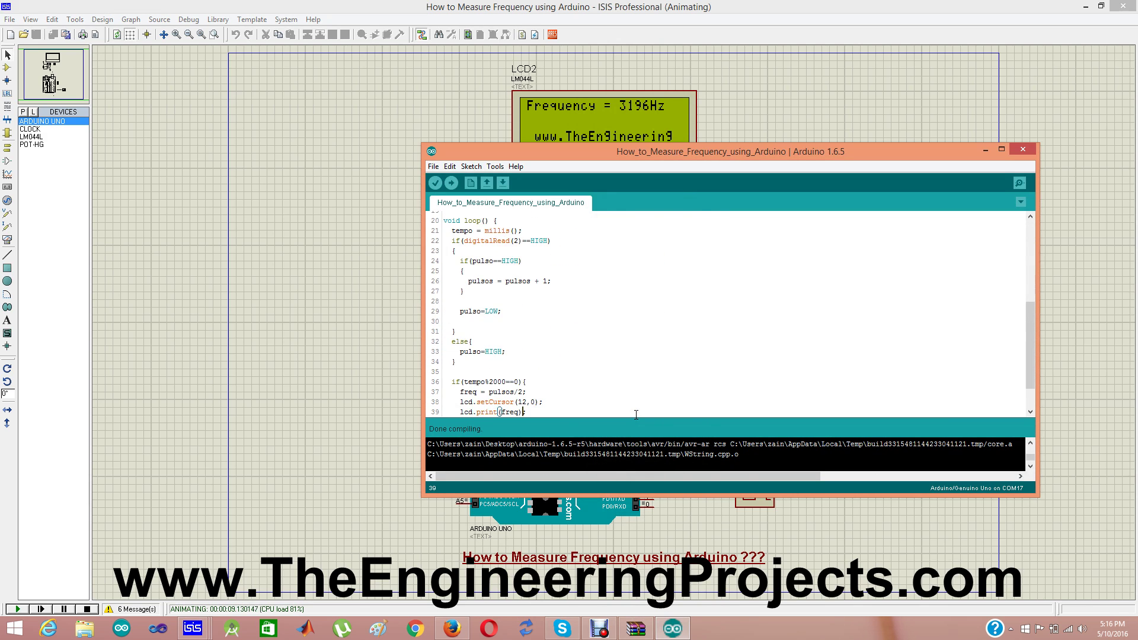
pyautogui.press('Down')
pyautogui.press('Down')
pyautogui.press('Down')
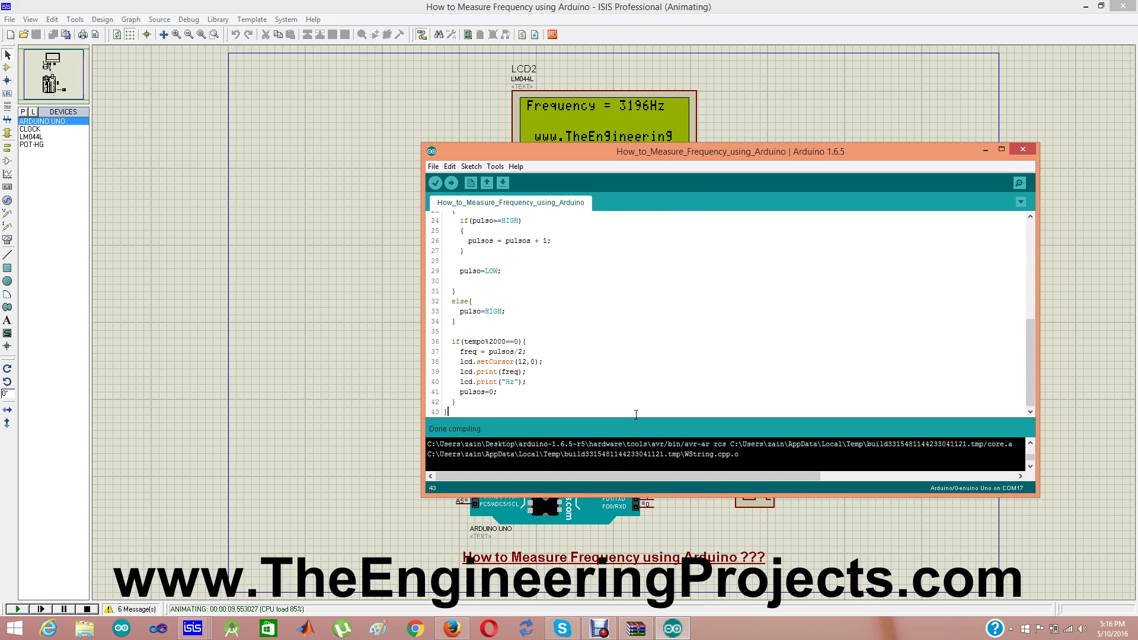
pyautogui.press('Up')
pyautogui.press('Up')
pyautogui.press('Up')
pyautogui.press('Up')
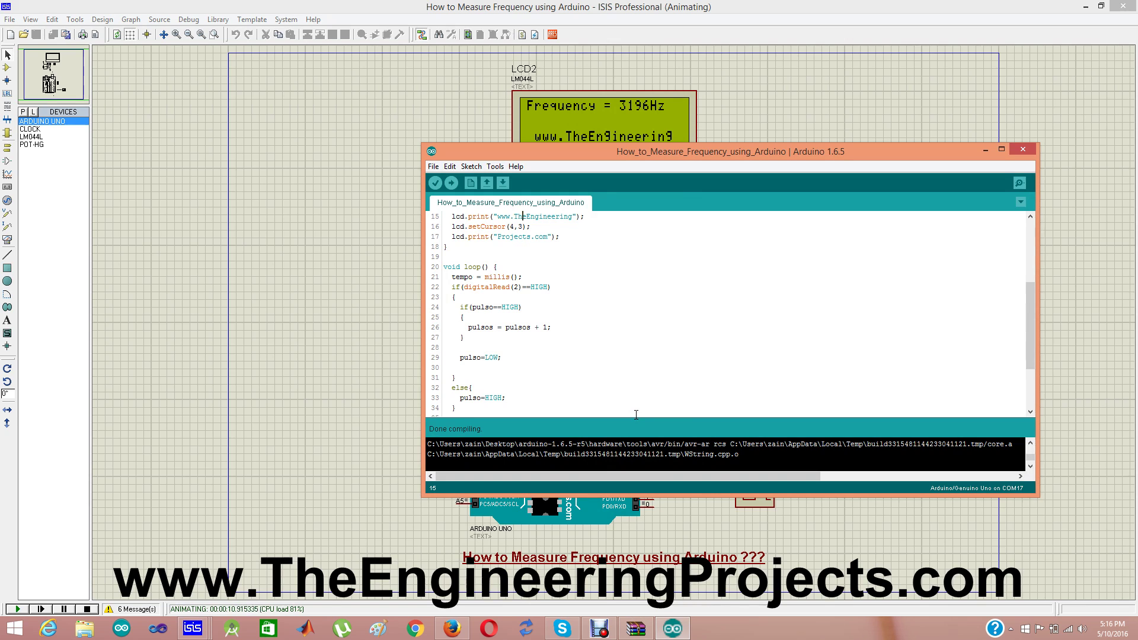
pyautogui.click(320, 396)
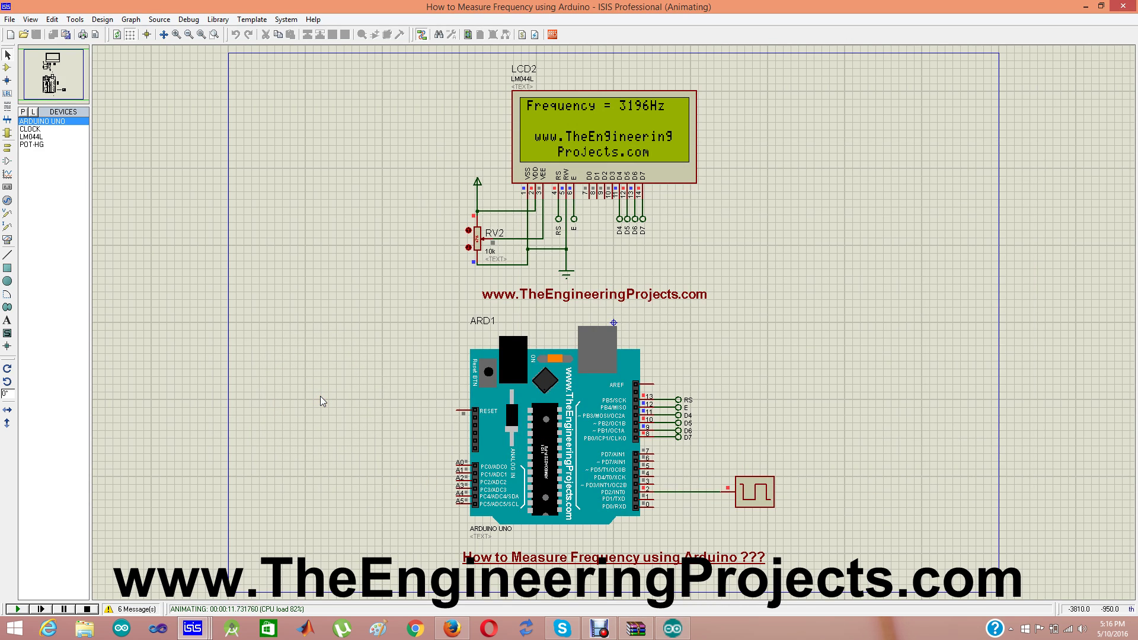